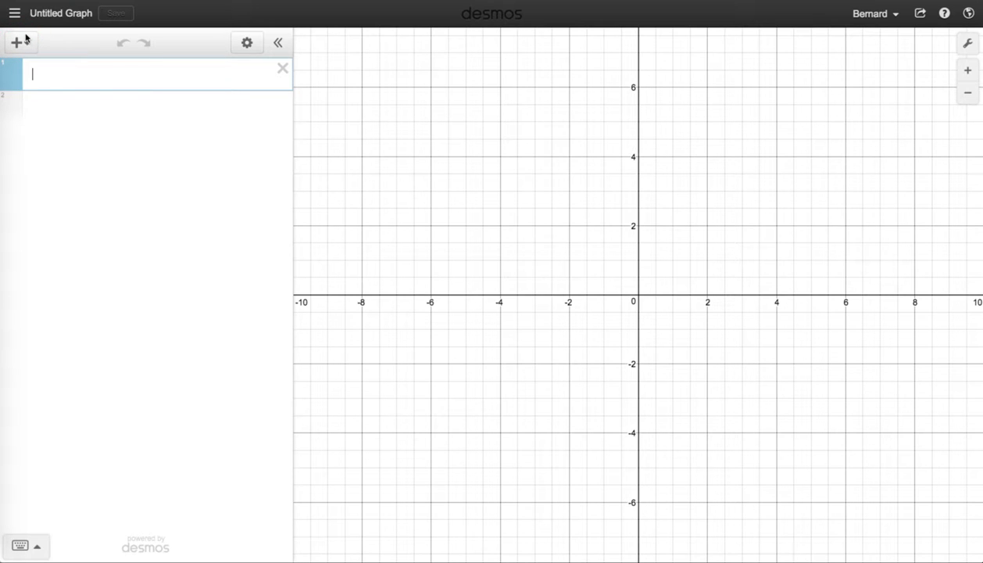
# Step: Add a note at the top of the expression list containing the student's full name
pyautogui.click(26, 44)
pyautogui.click(26, 44)
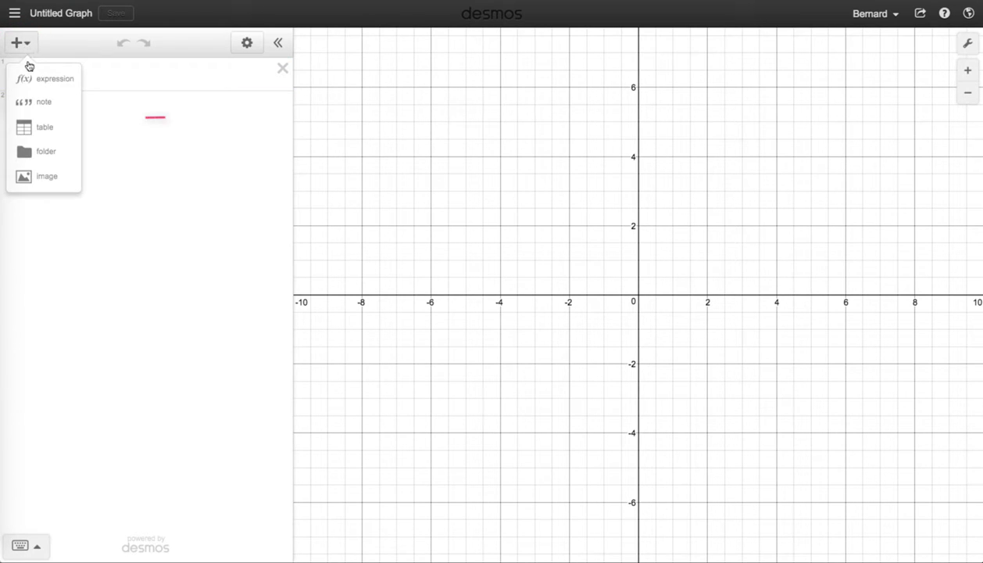
pyautogui.click(37, 113)
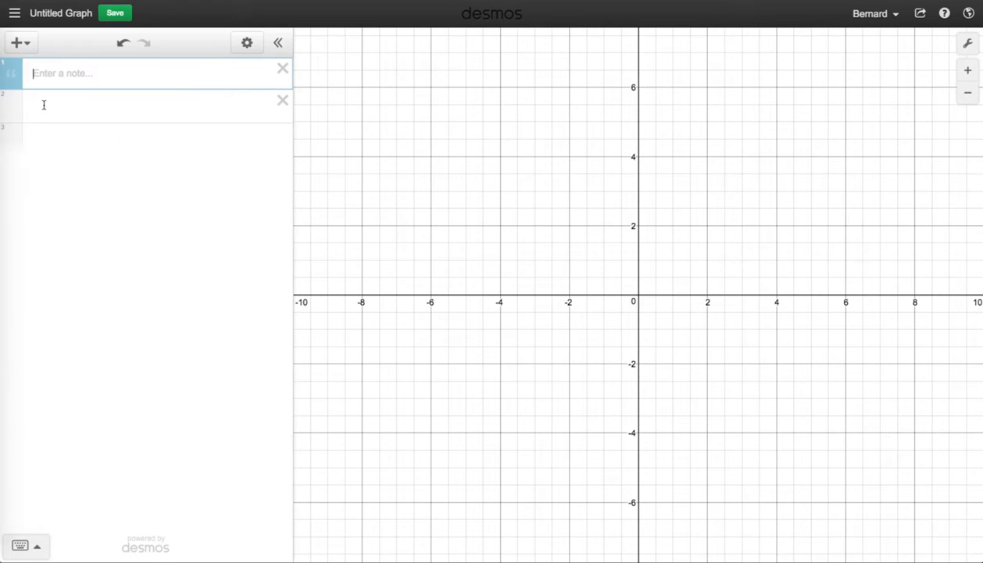
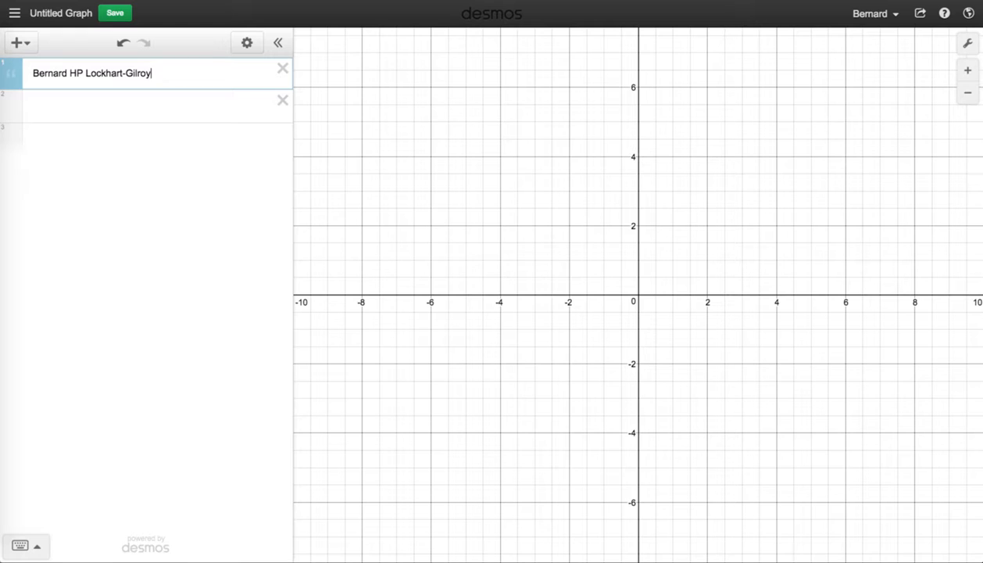
# Step: Add a second note reading Lab 1: Plotting data
pyautogui.click(19, 45)
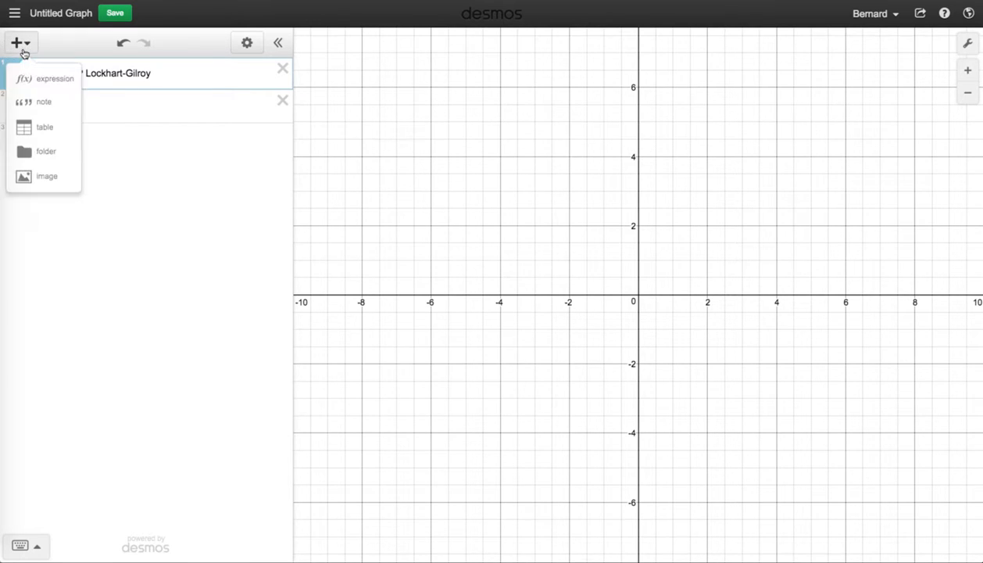
pyautogui.click(30, 105)
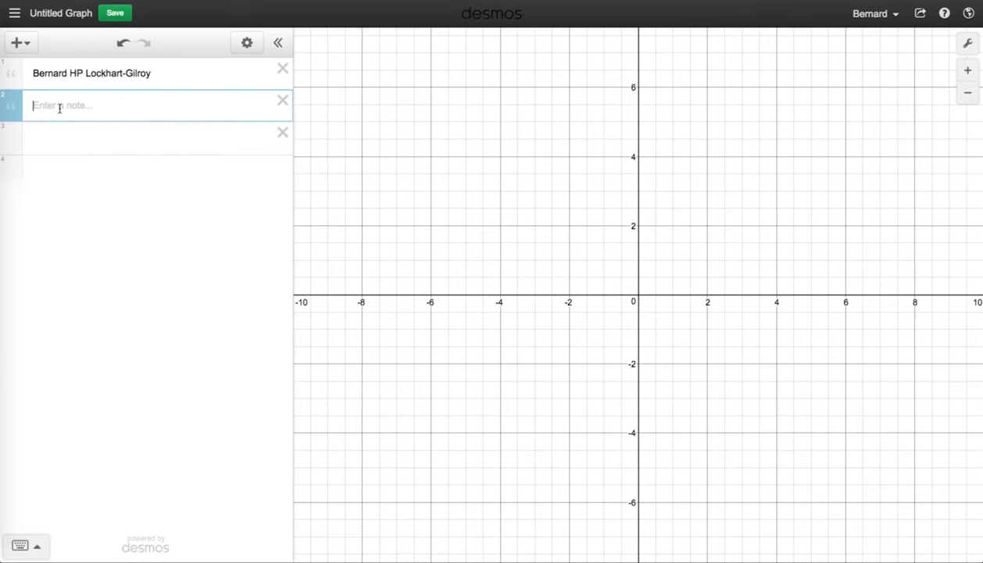
pyautogui.write('Lab 1: Plotting data')
pyautogui.click(131, 136)
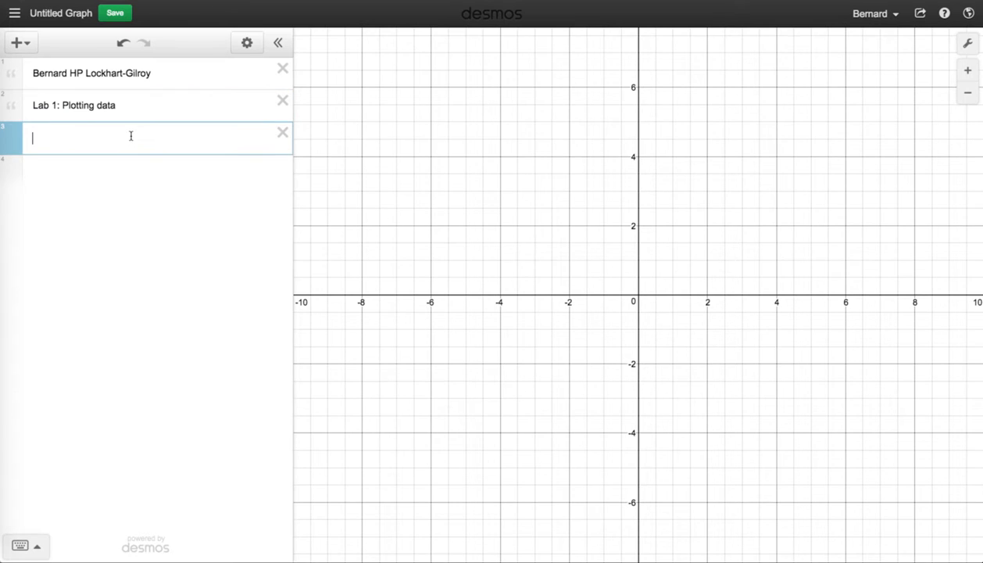
# Step: Insert a table and rename its two columns D and C
pyautogui.click(23, 42)
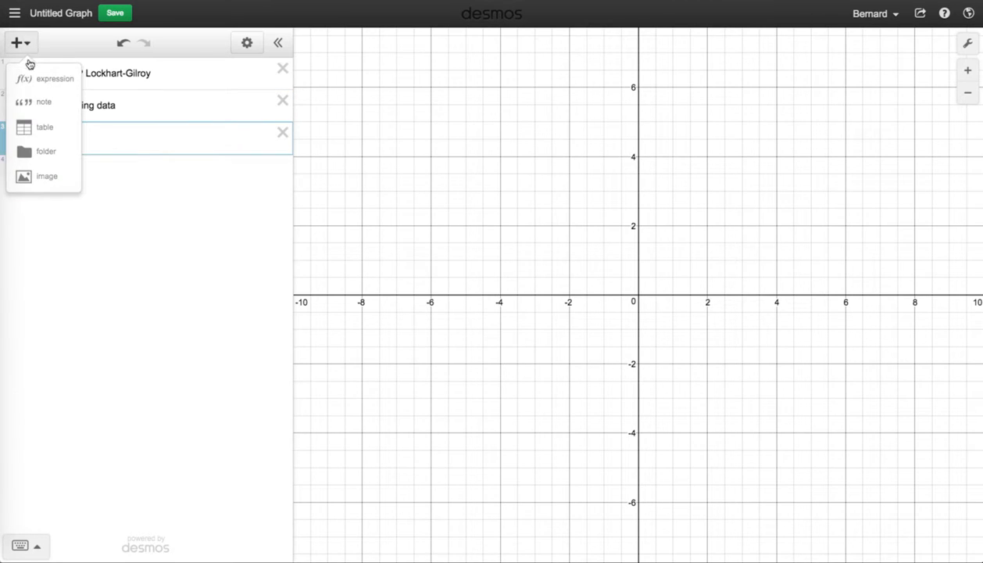
pyautogui.click(35, 133)
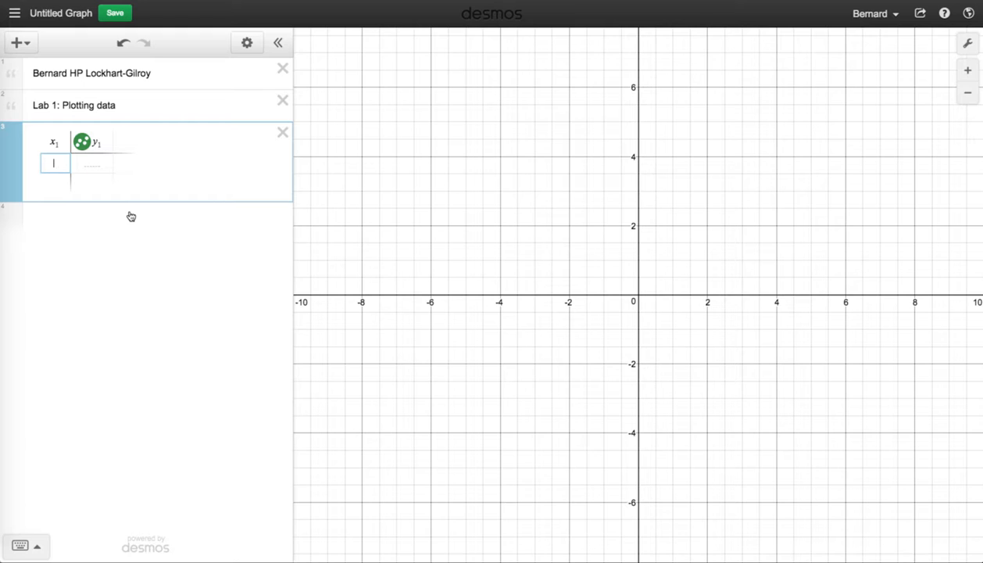
pyautogui.click(59, 142)
pyautogui.moveTo(59, 142); pyautogui.dragTo(43, 141)
pyautogui.write('D')
pyautogui.click(102, 142)
pyautogui.press('BackSpace')
pyautogui.press('BackSpace')
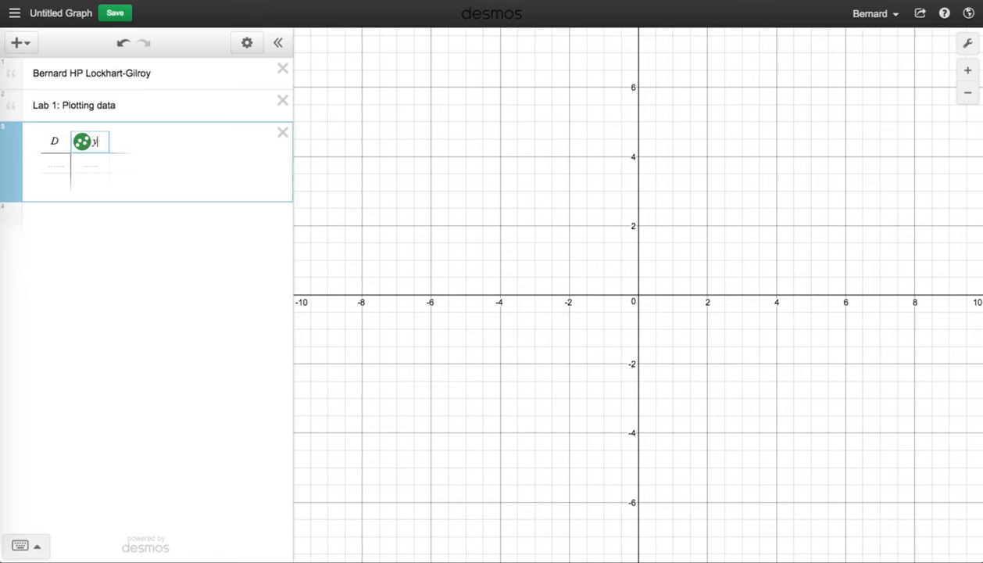
pyautogui.write('C')
# Step: Enter the first three data rows: D 1.00, 2.00, 3.00 with C 3.14, 6.26, 9.42
pyautogui.click(55, 168)
pyautogui.write('1.00')
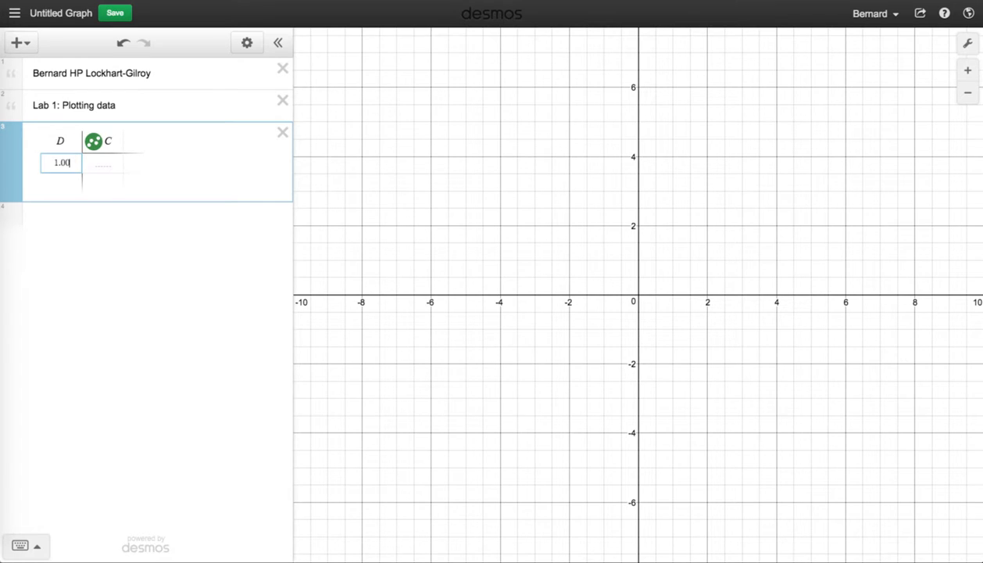
pyautogui.press('Tab')
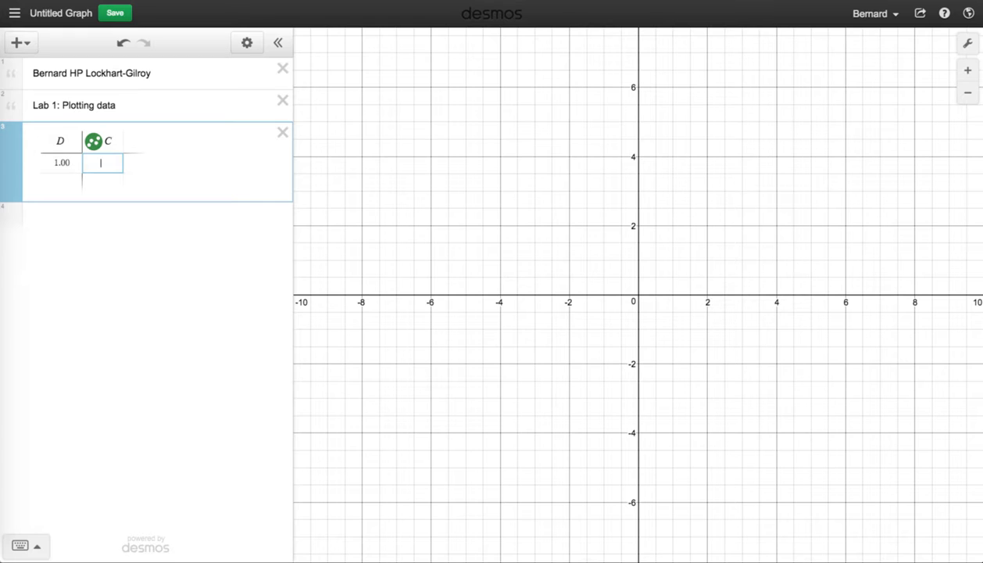
pyautogui.write('3.14')
pyautogui.press('Return')
pyautogui.write('2.00')
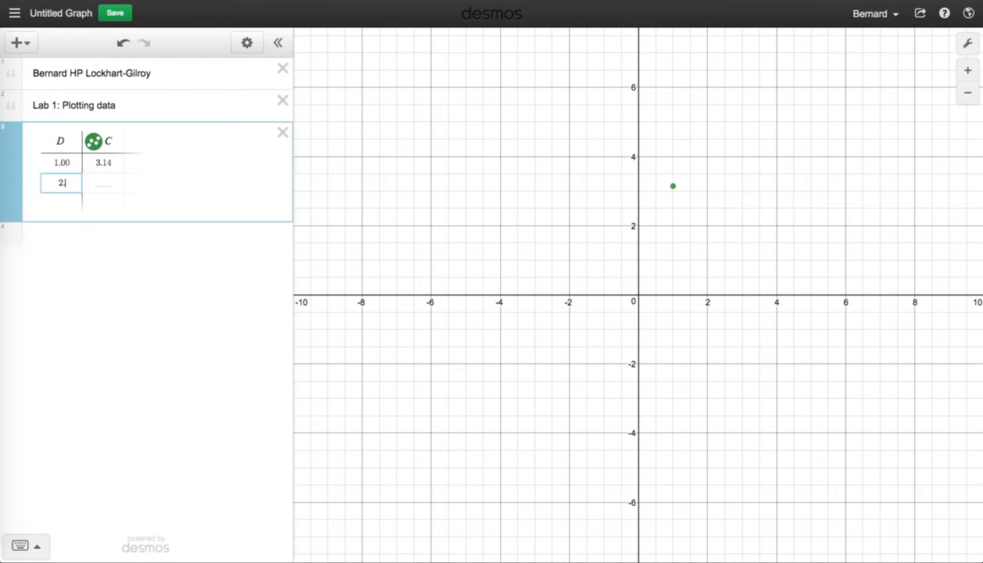
pyautogui.press('Tab')
pyautogui.write('6.26')
pyautogui.press('Return')
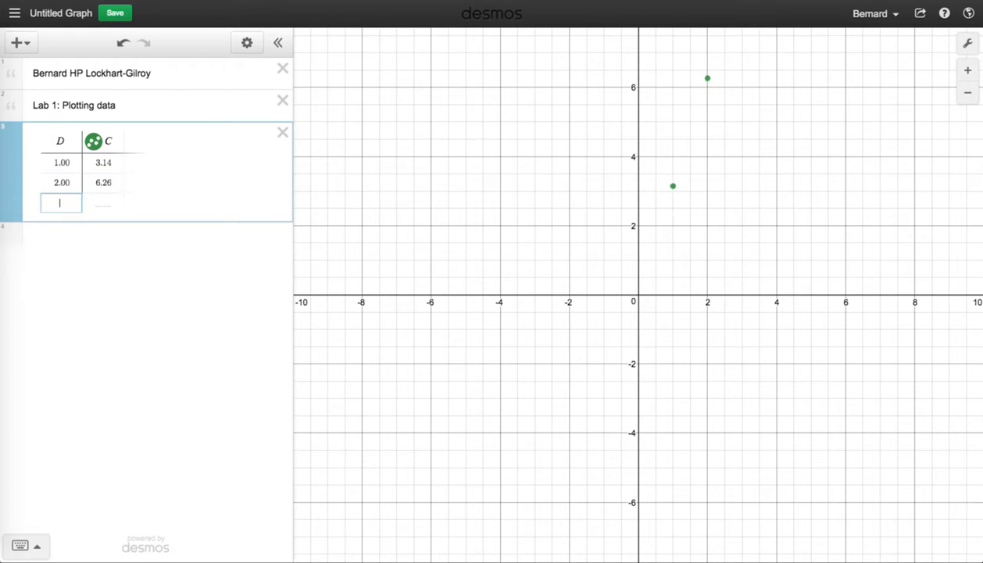
pyautogui.write('3.00')
pyautogui.press('Tab')
pyautogui.write('9')
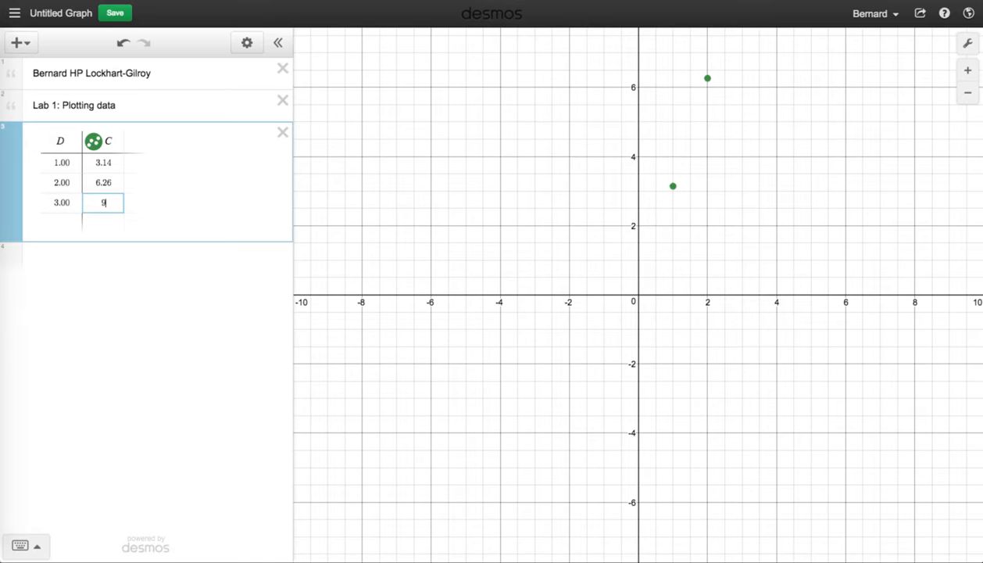
pyautogui.write('.42')
pyautogui.press('Return')
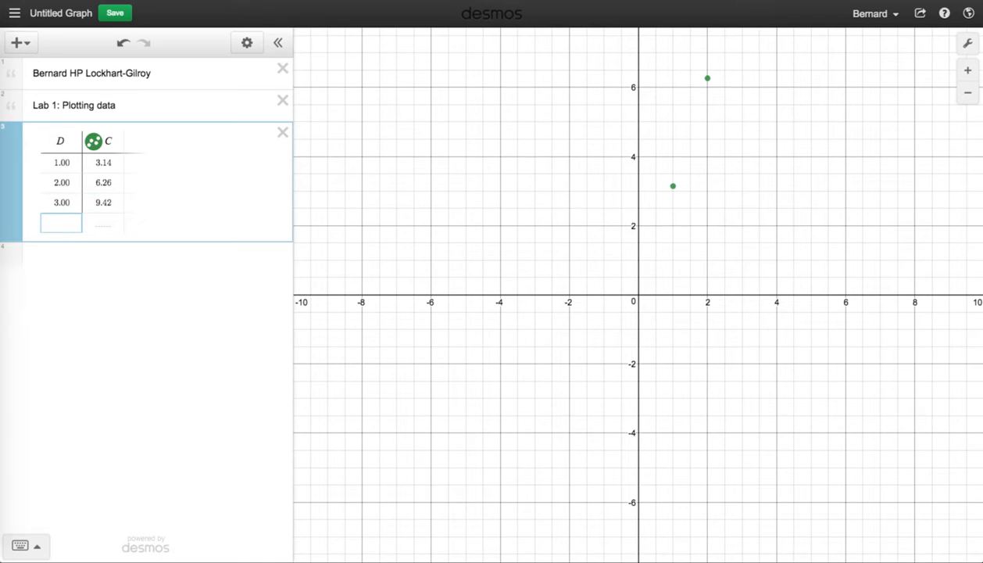
# Step: Add rows with D 4.00, 5.00, 6.00, 7.00 and C 12.56, 15.70, 18.84, 21.98
pyautogui.write('4.00')
pyautogui.press('Tab')
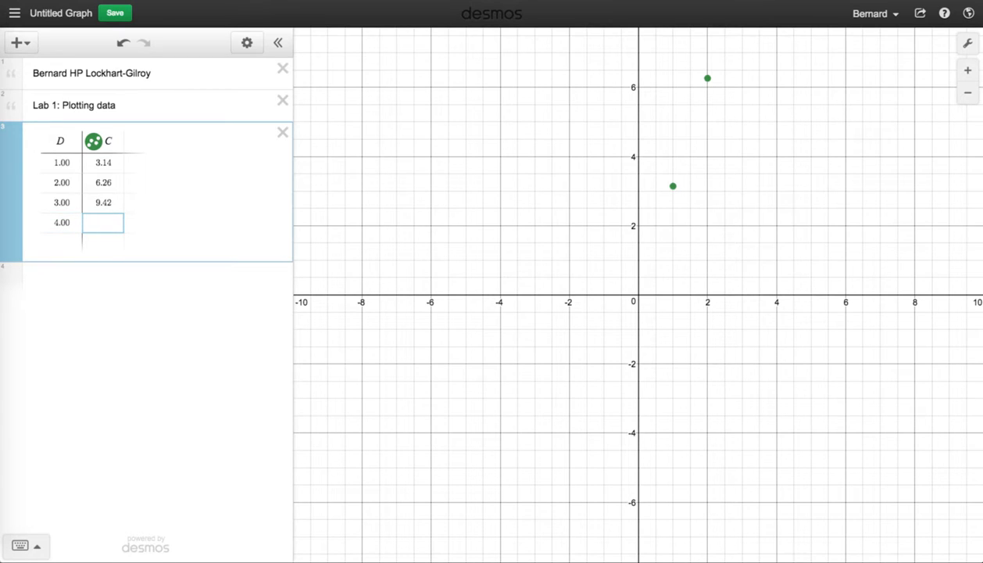
pyautogui.write('12.56')
pyautogui.press('Return')
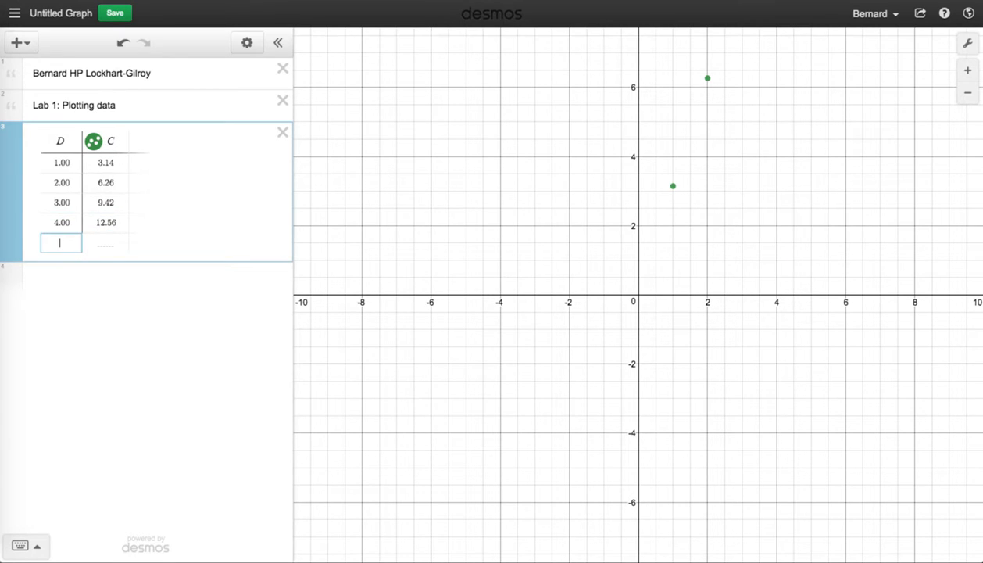
pyautogui.write('5.00')
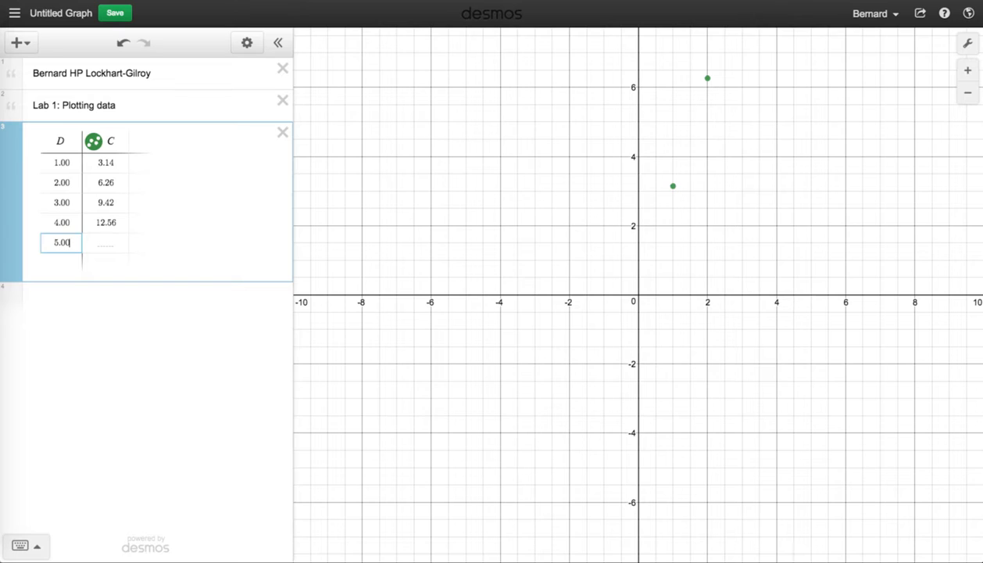
pyautogui.press('Tab')
pyautogui.write('15.70')
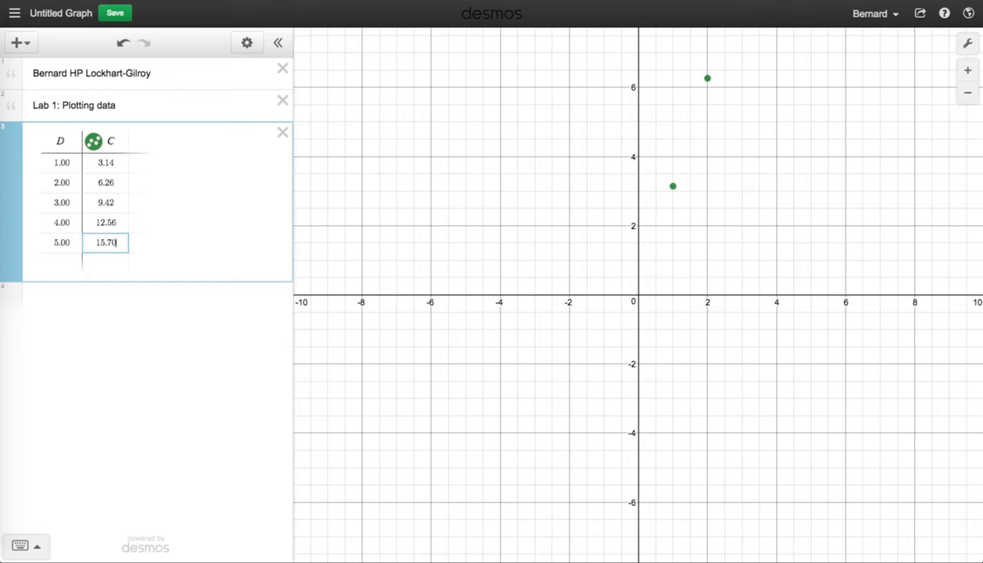
pyautogui.press('Return')
pyautogui.write('6.00')
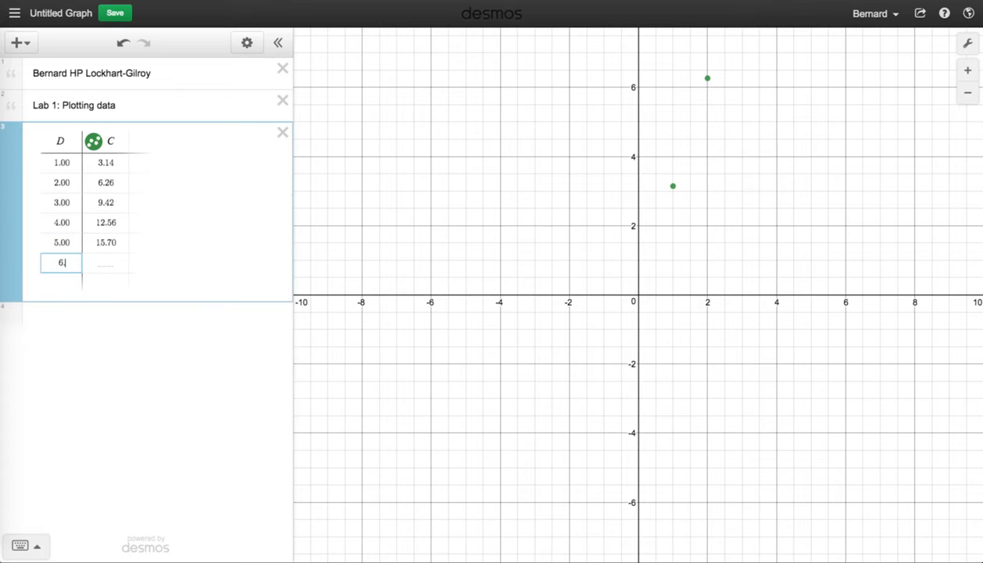
pyautogui.press('Tab')
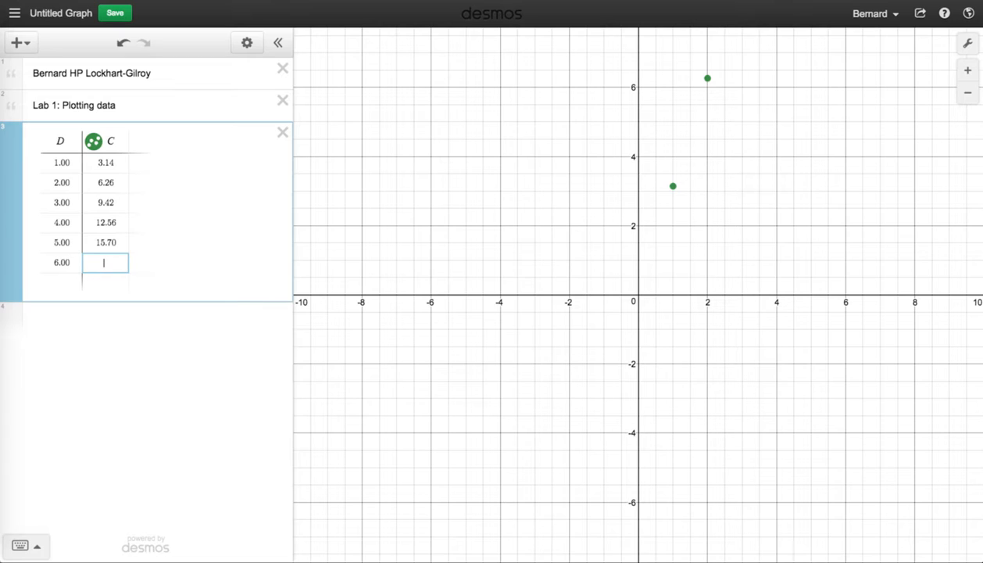
pyautogui.write('18.84')
pyautogui.press('Return')
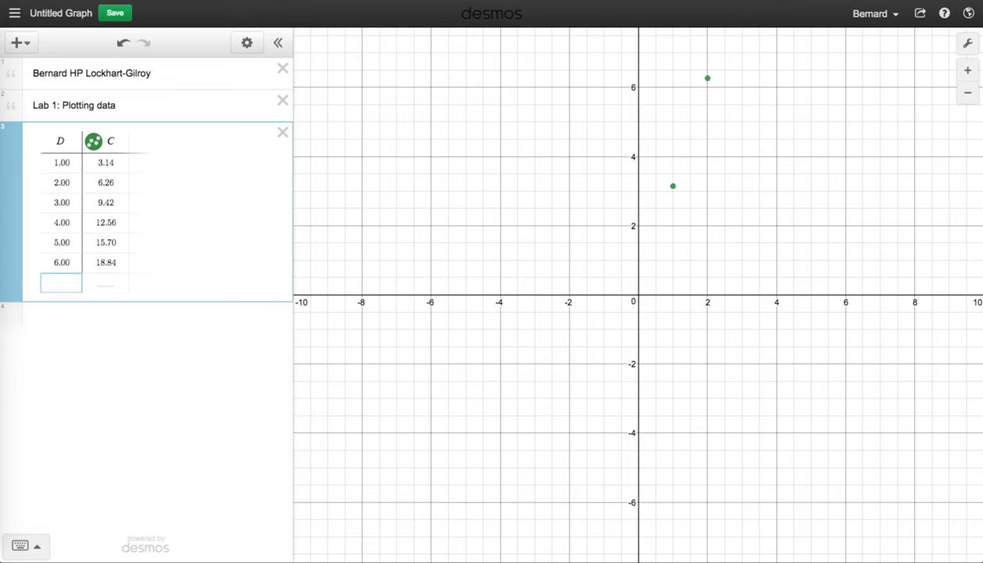
pyautogui.write('7.00')
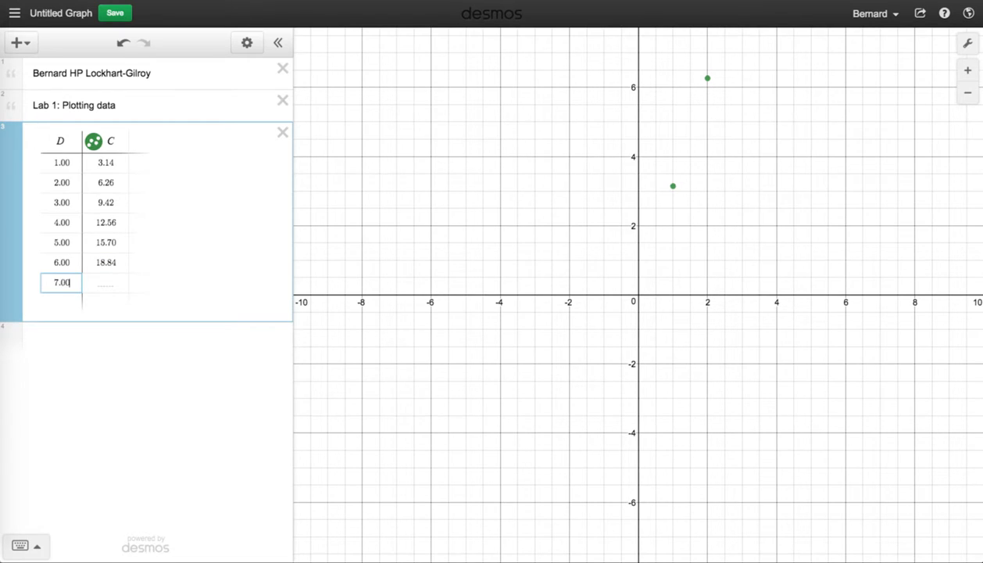
pyautogui.press('Tab')
pyautogui.write('21.9')
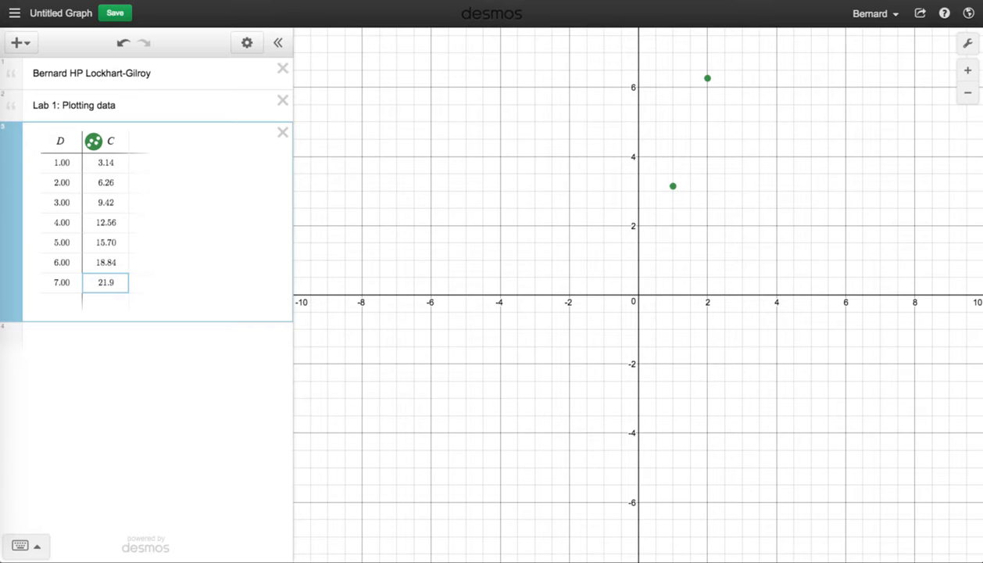
pyautogui.write('8')
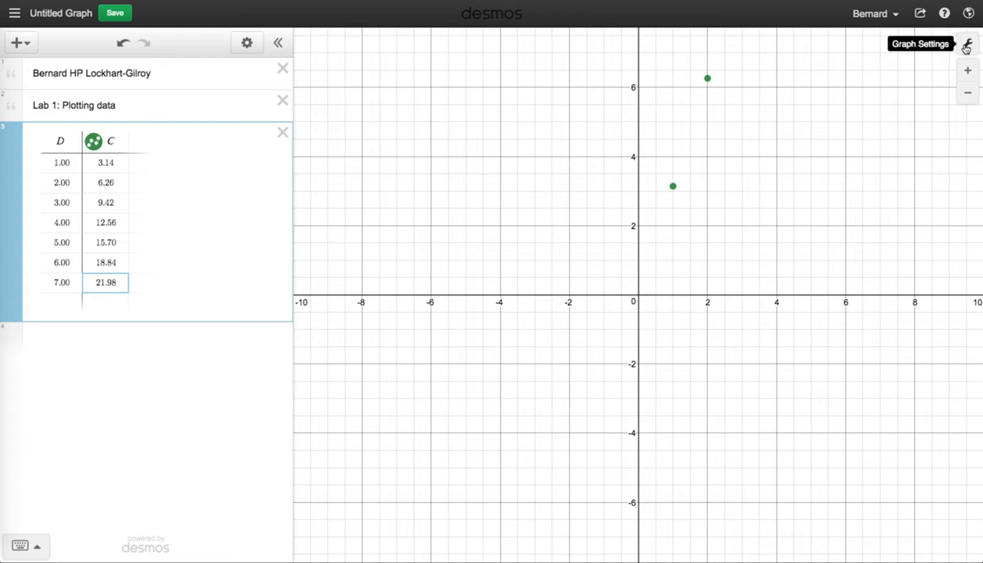
# Step: In the graph settings, set the x-axis range from -1 to 8
pyautogui.click(966, 45)
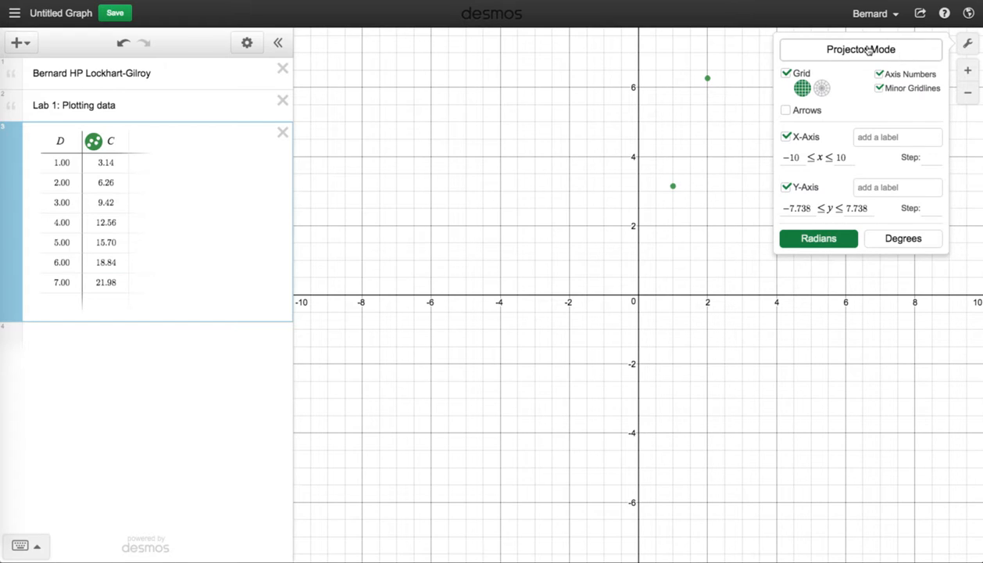
pyautogui.click(801, 157)
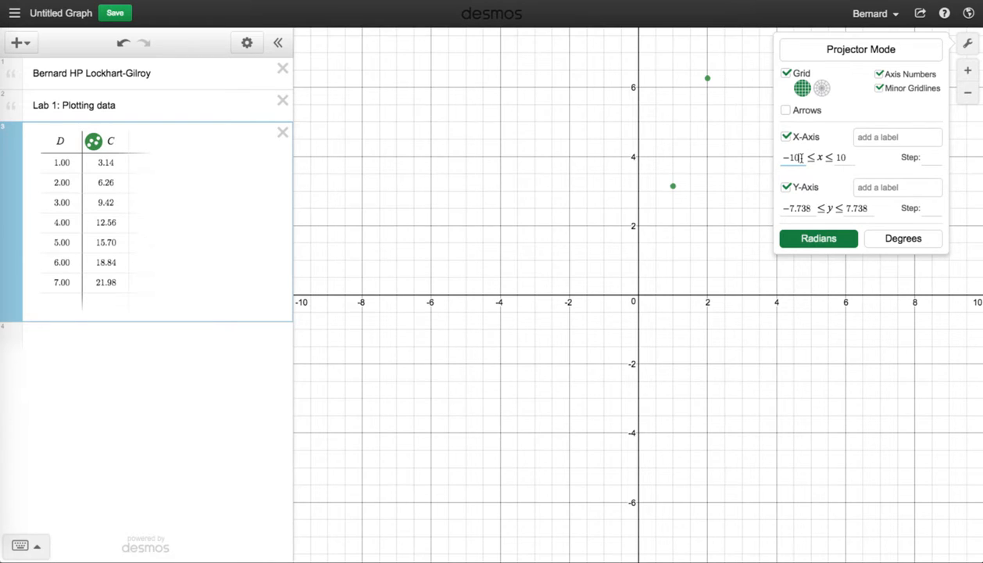
pyautogui.press('BackSpace')
pyautogui.press('Tab')
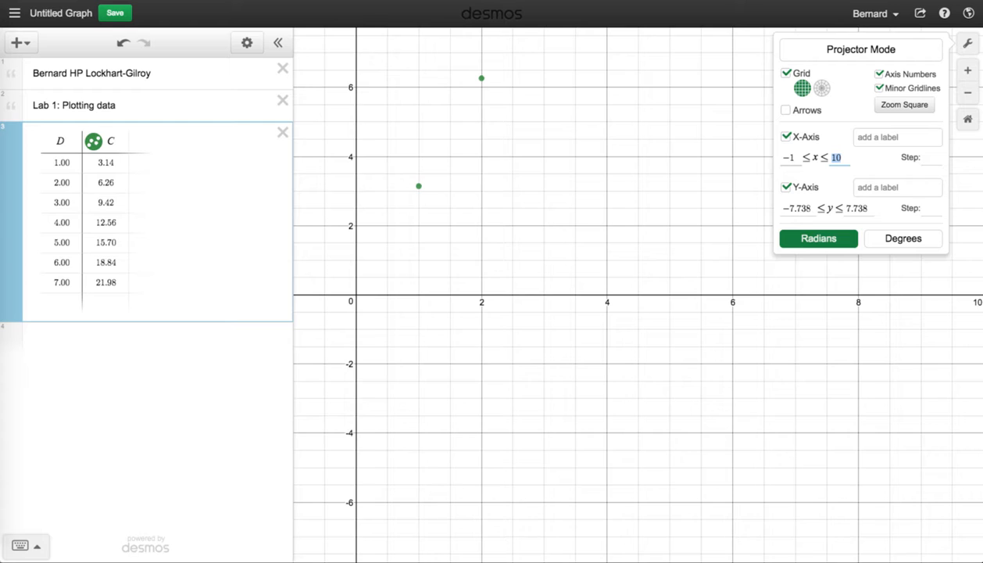
pyautogui.write('8')
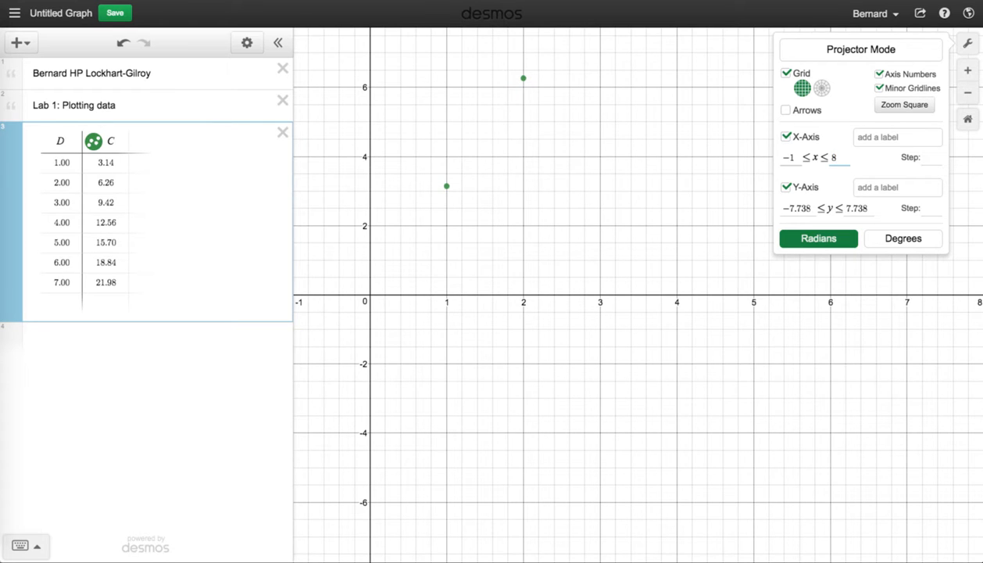
# Step: Set the y-axis range from -3 to 25
pyautogui.click(809, 208)
pyautogui.moveTo(809, 208); pyautogui.dragTo(780, 212)
pyautogui.write('-3')
pyautogui.press('Tab')
pyautogui.write('25')
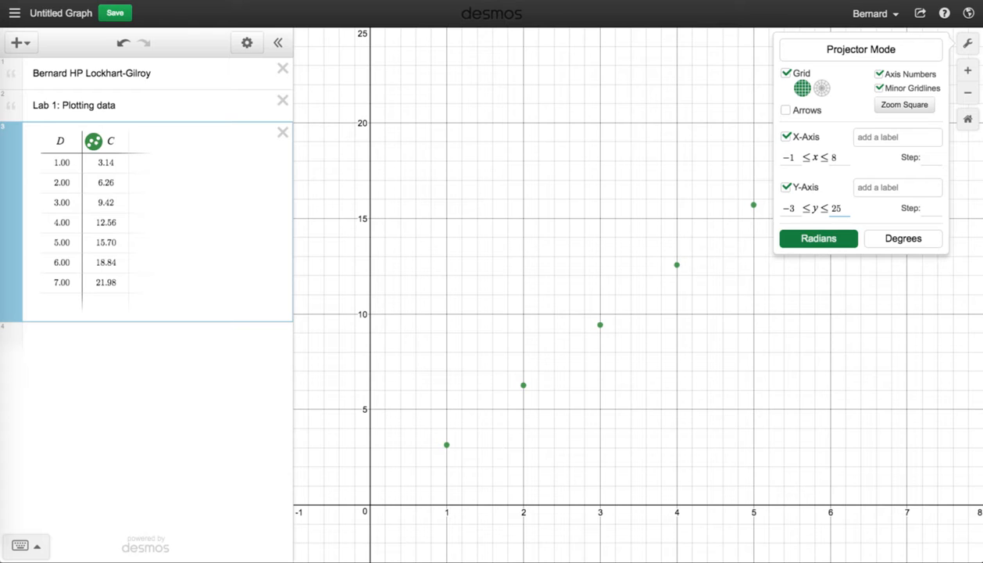
# Step: Label the x-axis diameter D (m)
pyautogui.click(871, 144)
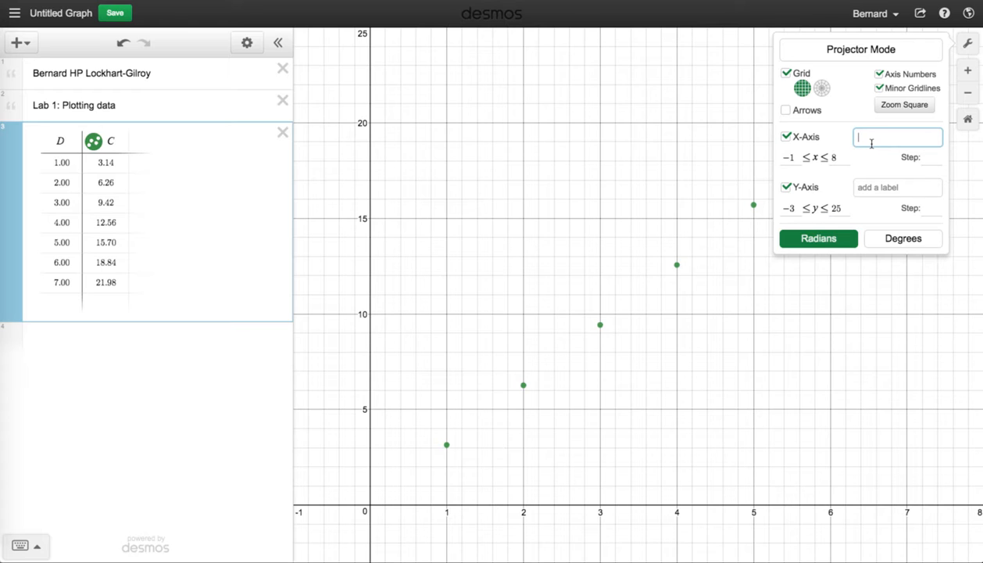
pyautogui.write('diameter D')
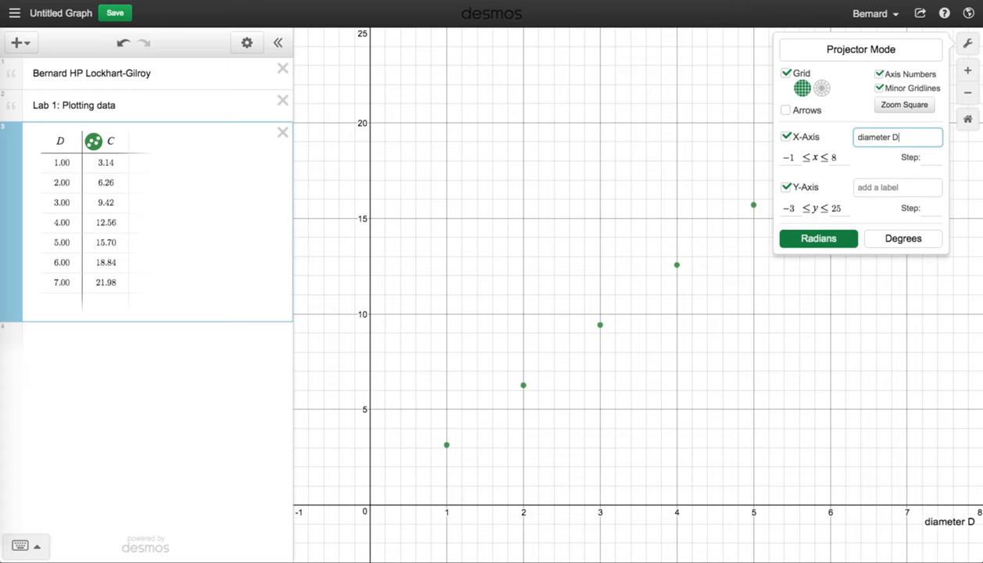
pyautogui.write(' (m)')
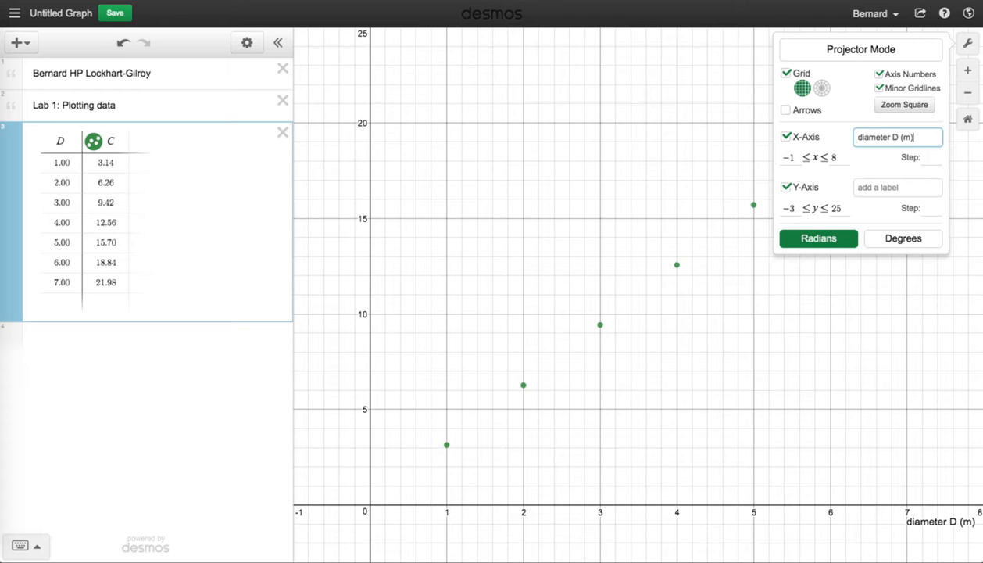
pyautogui.press('Tab')
pyautogui.press('Tab')
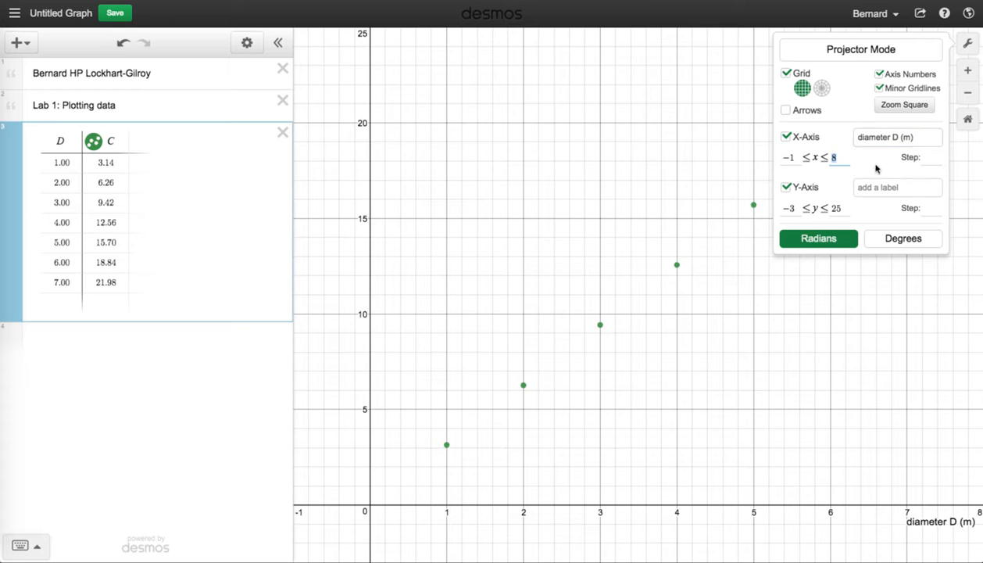
# Step: Label the y-axis circumference C (m) and close the graph settings
pyautogui.click(873, 187)
pyautogui.write('c')
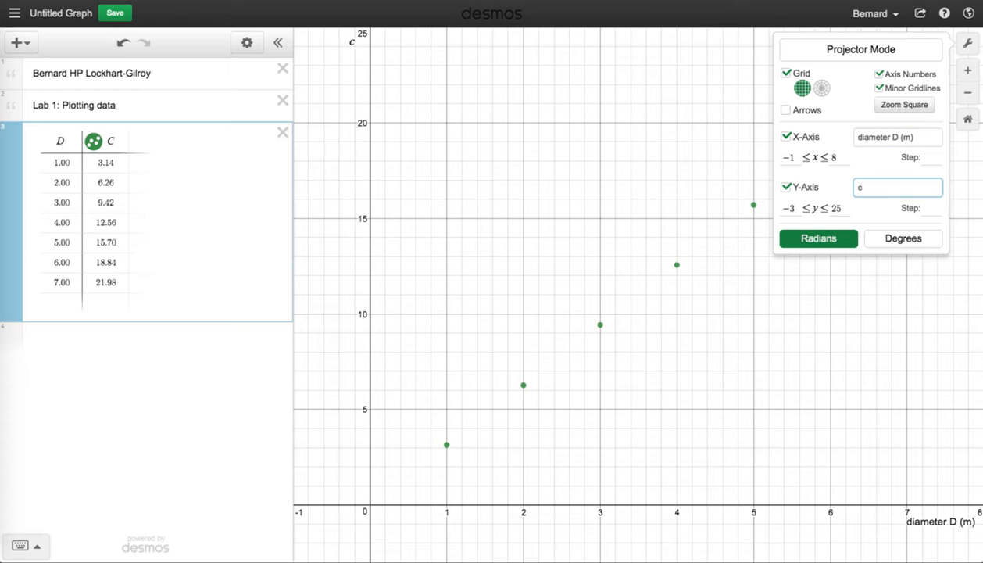
pyautogui.write('ircumference C (m(')
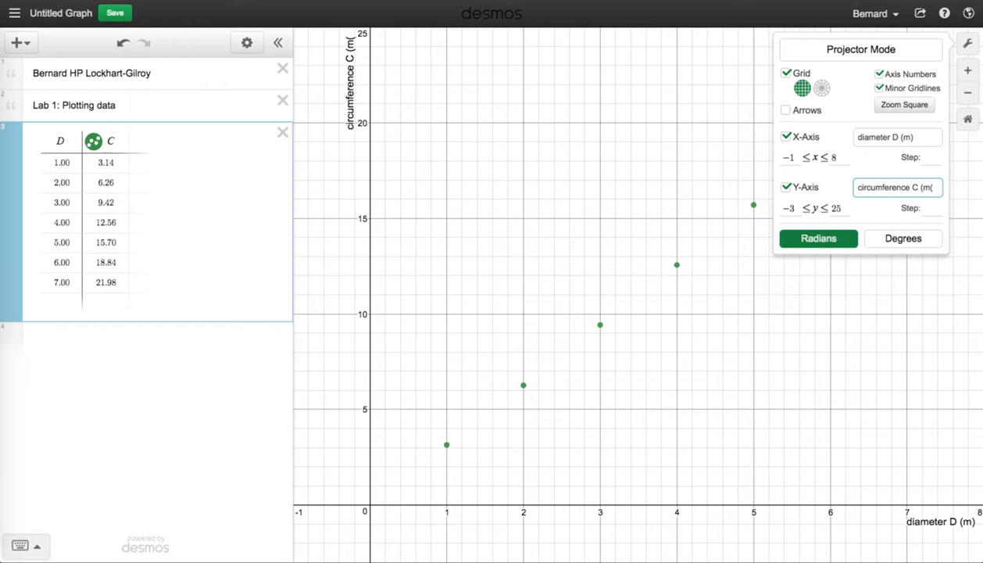
pyautogui.press('BackSpace')
pyautogui.write(')')
pyautogui.click(970, 45)
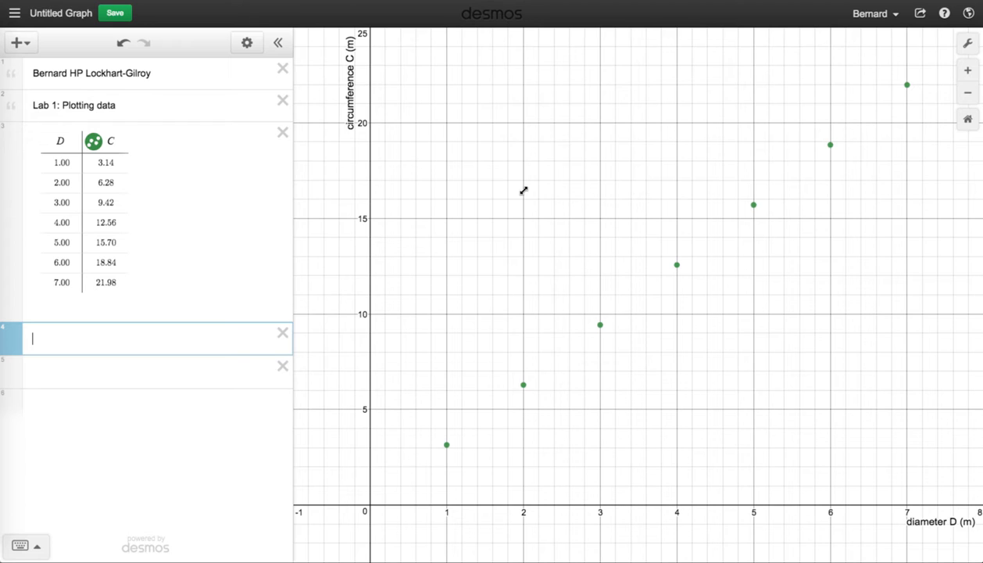
# Step: Add a linear regression C ~ mD + b fitted to the table data
pyautogui.write('C')
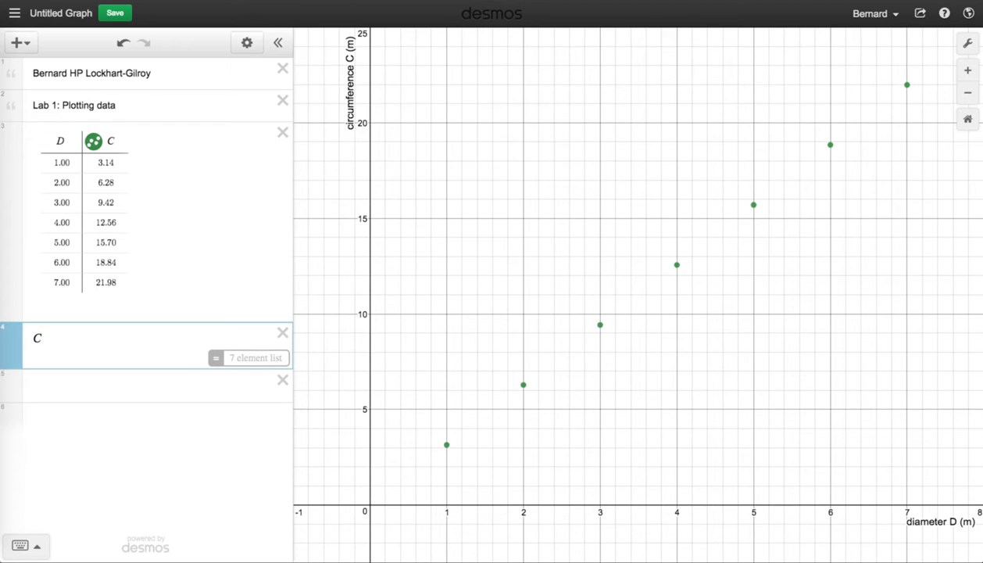
pyautogui.write('~')
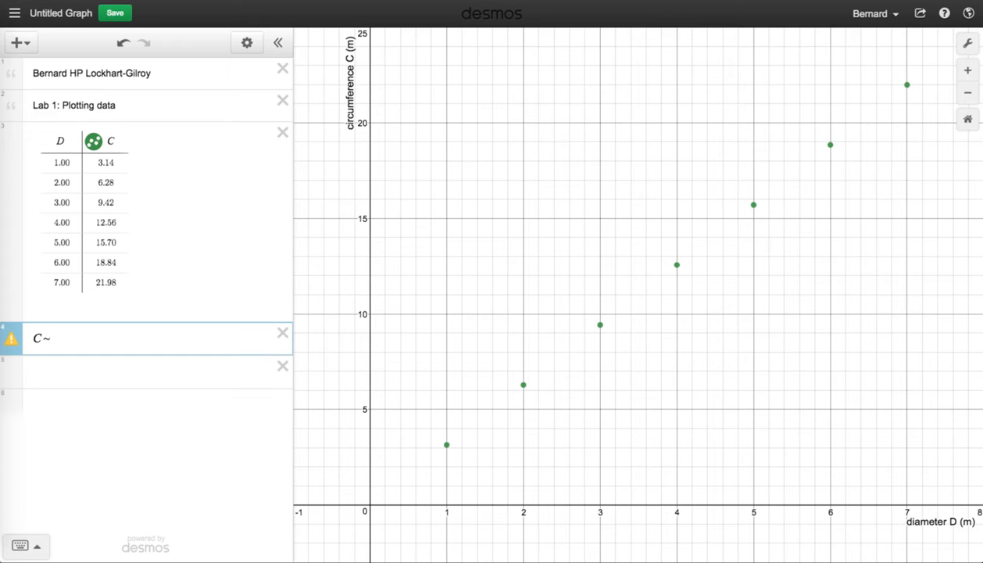
pyautogui.write('mD+b')
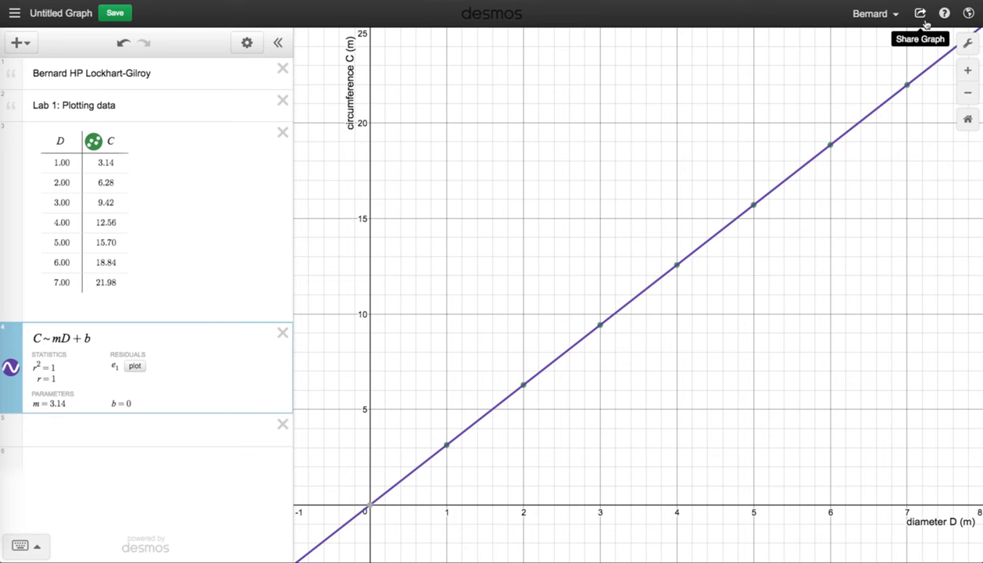
# Step: Open the graph's image export and preview the Small and Large Square sizes, returning to Medium Square
pyautogui.click(925, 24)
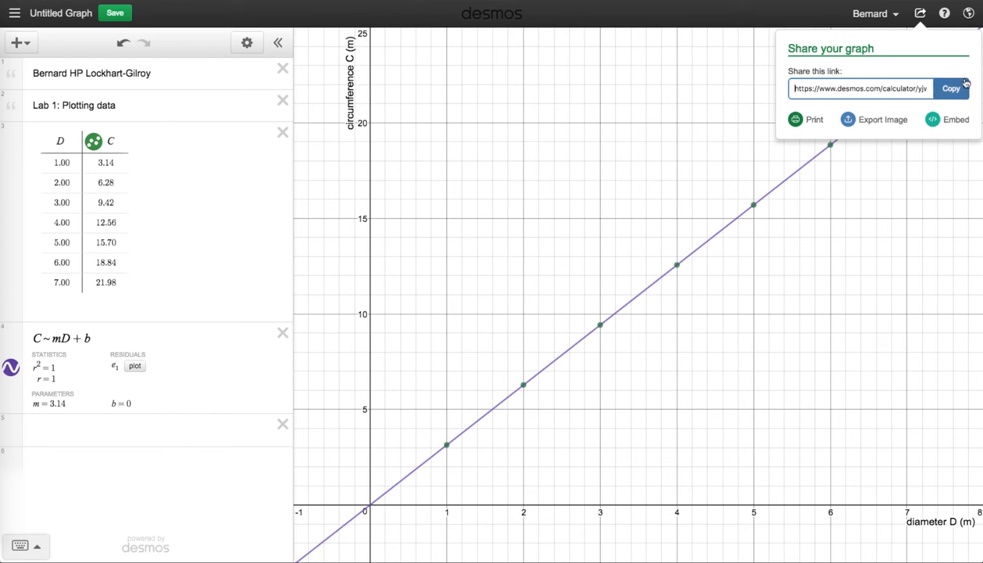
pyautogui.click(878, 121)
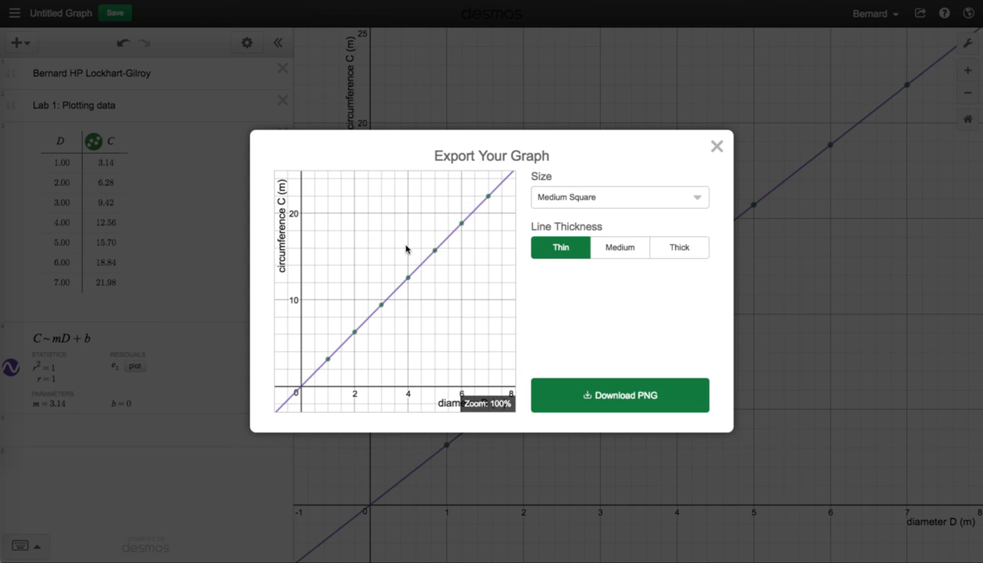
pyautogui.click(661, 202)
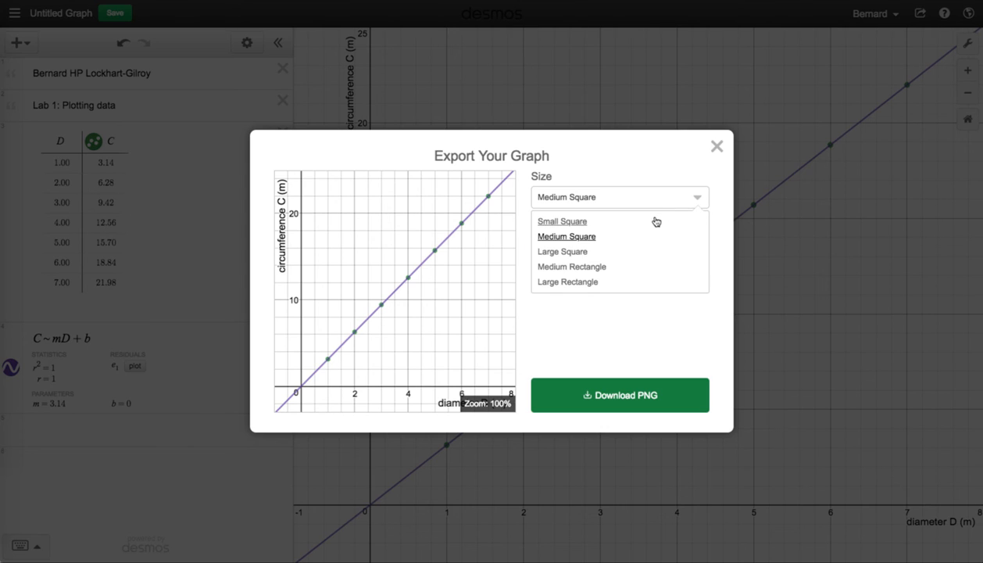
pyautogui.click(656, 222)
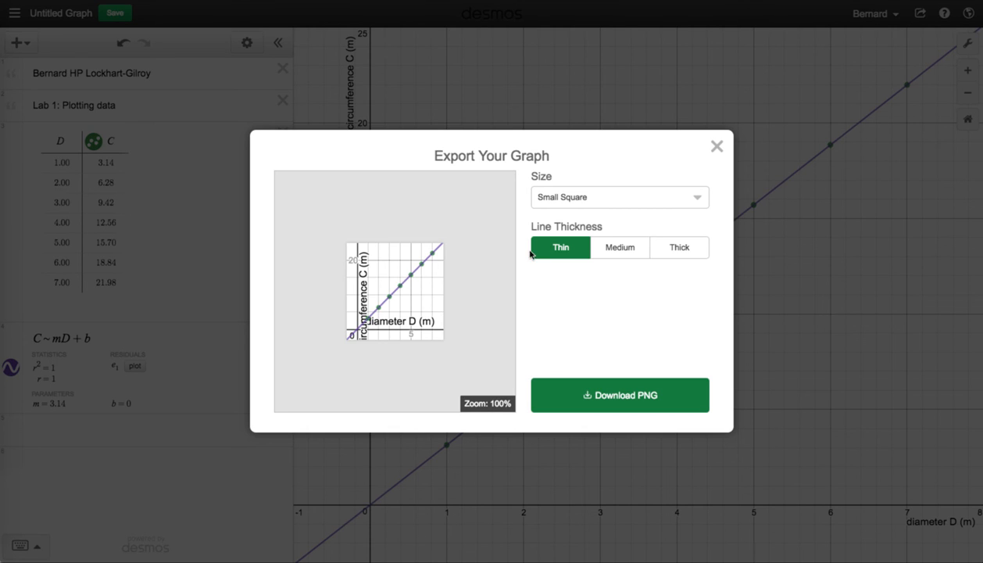
pyautogui.click(637, 205)
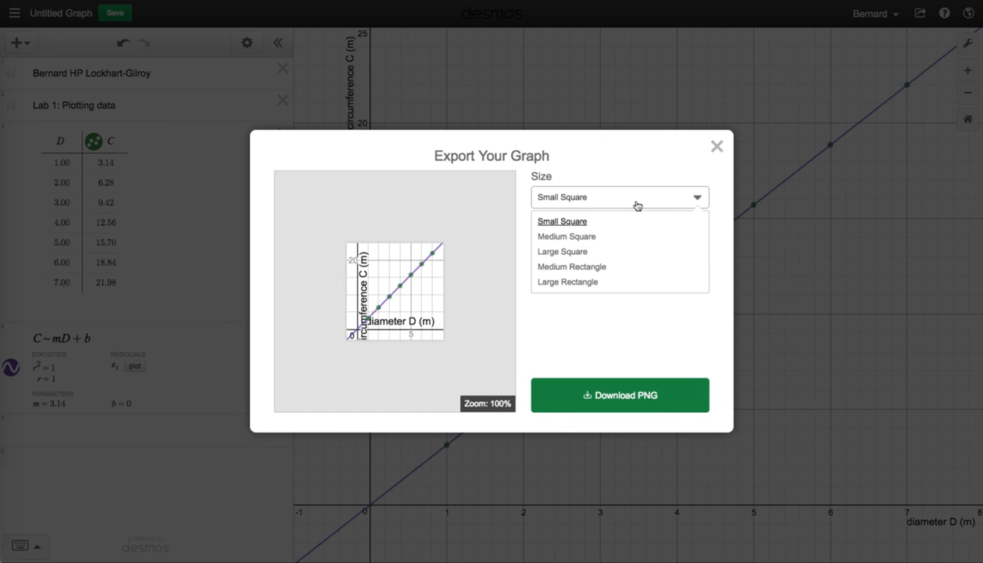
pyautogui.click(623, 256)
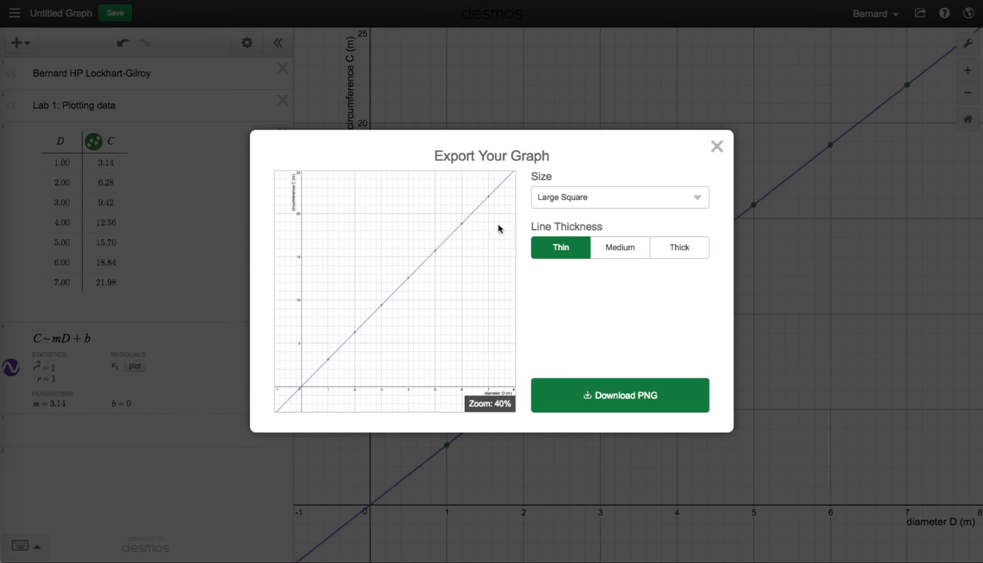
pyautogui.click(602, 206)
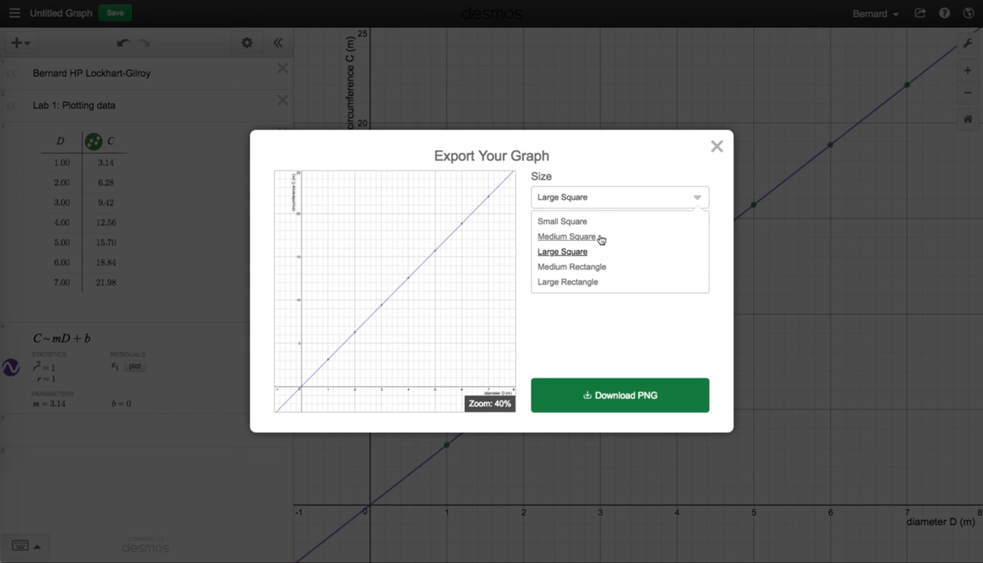
pyautogui.click(572, 236)
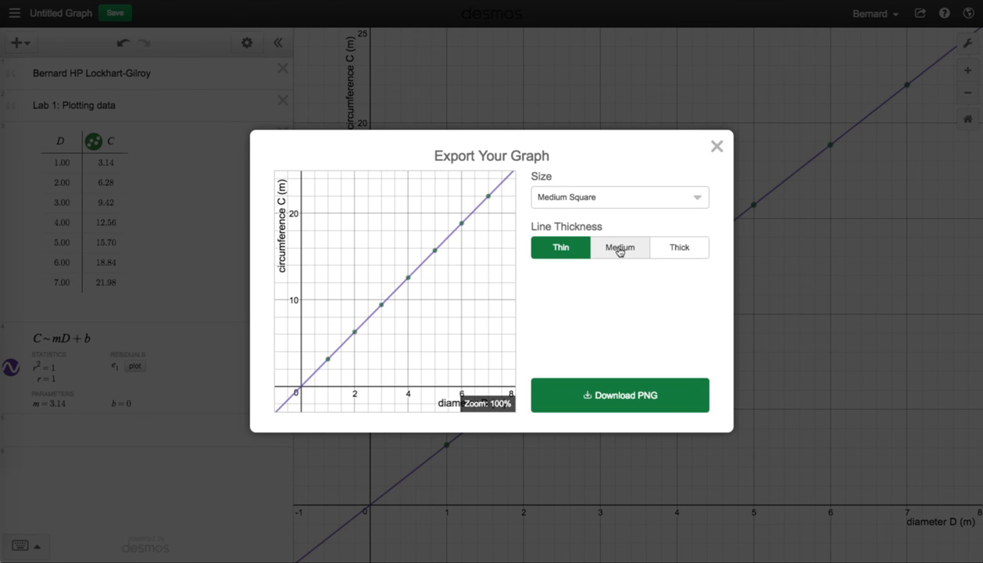
# Step: Set the export line thickness to Medium and copy the exported graph image
pyautogui.click(610, 249)
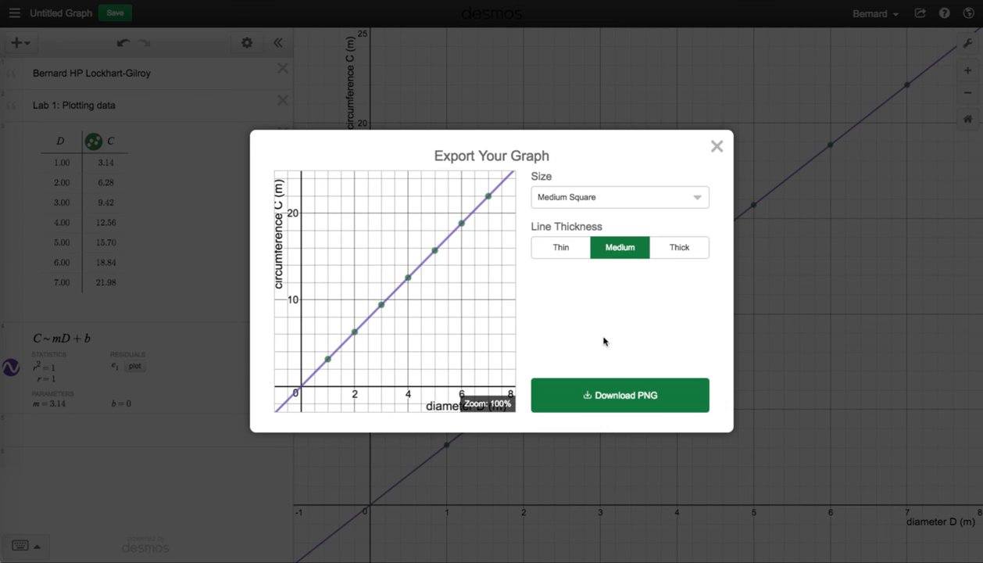
pyautogui.click(679, 252)
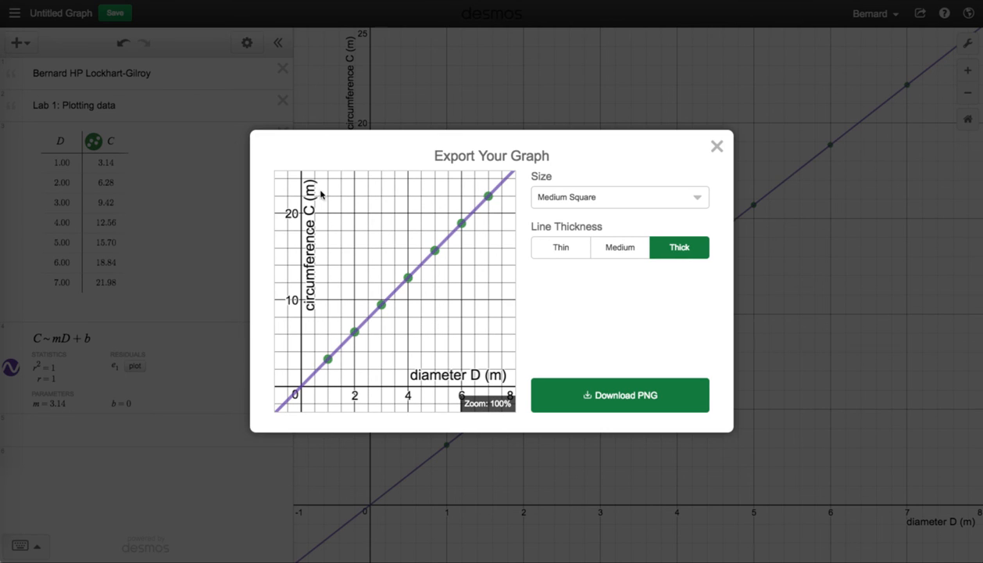
pyautogui.click(625, 249)
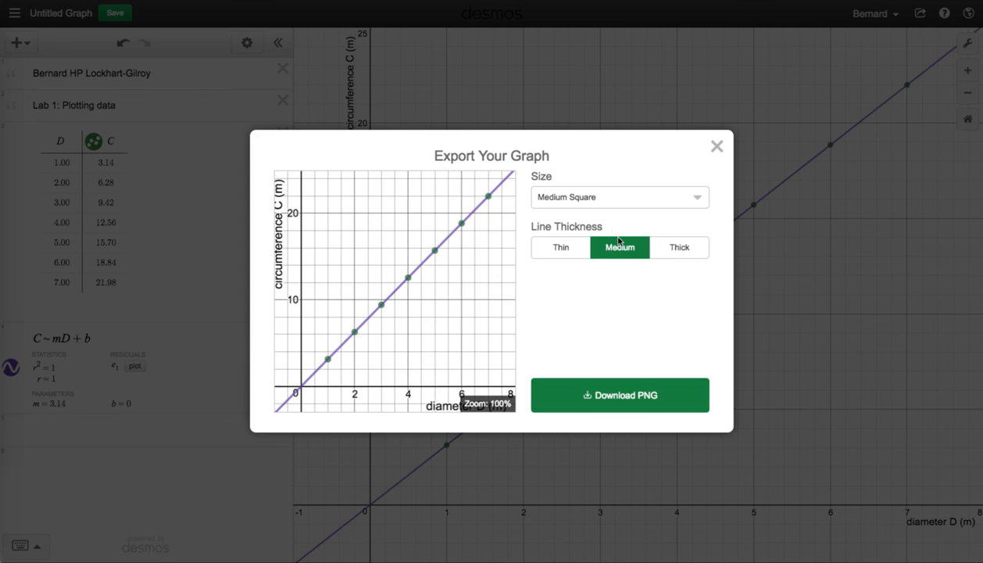
pyautogui.rightClick(386, 212)
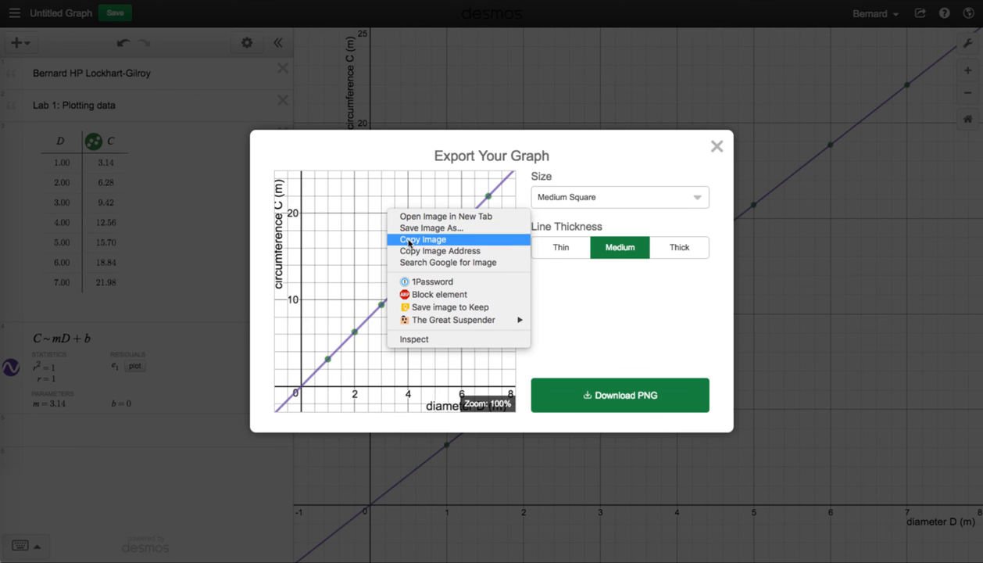
pyautogui.click(409, 240)
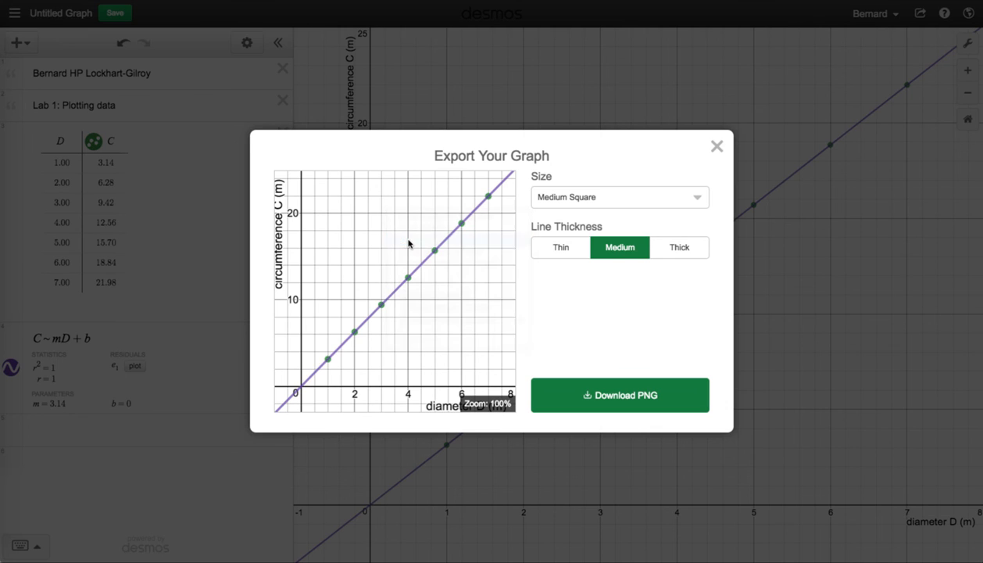